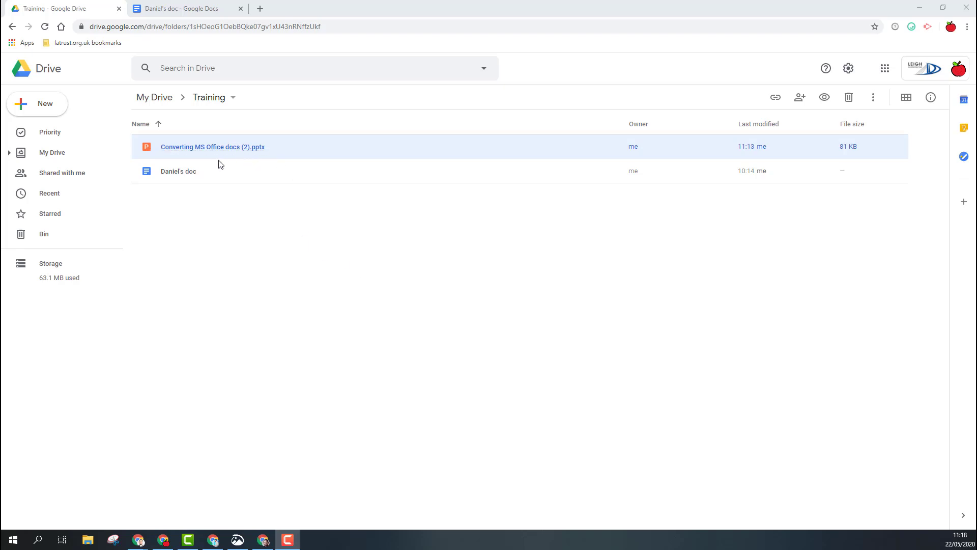
Preview 'Converting MS Office docs (2).pptx' from the Training folder.
{"action": "double_click", "coordinate": [241, 148]}
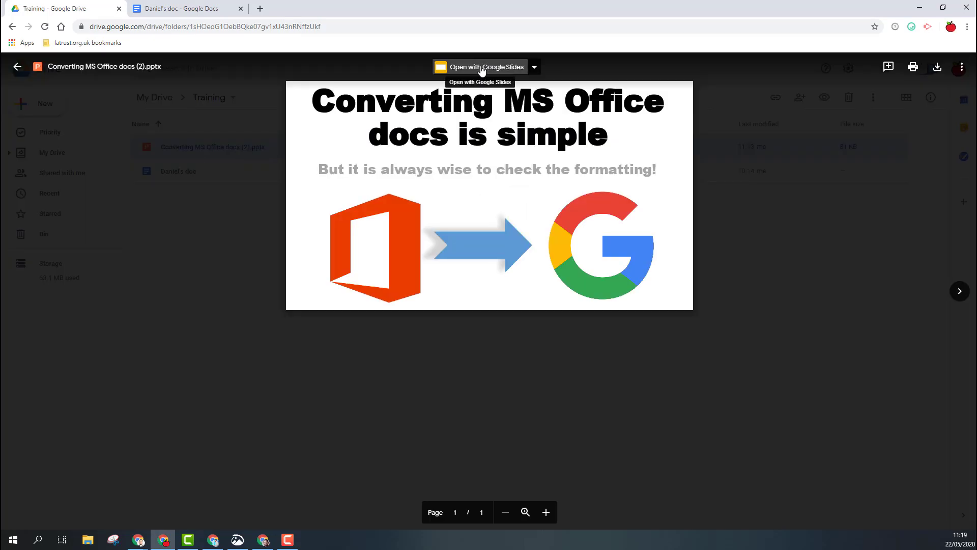
Open the previewed presentation for editing with Google Slides in a new tab.
{"action": "left_click", "coordinate": [481, 68]}
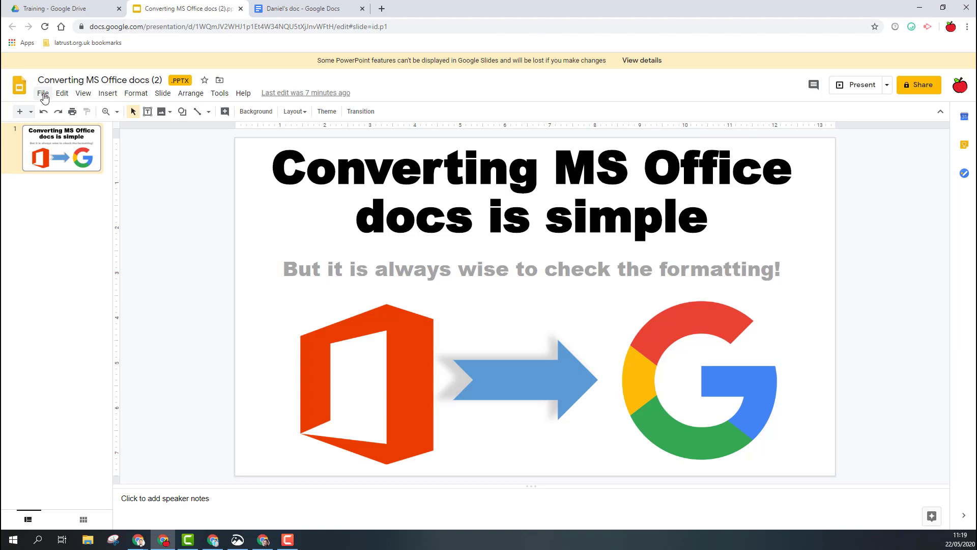
Save a native Google Slides copy of the presentation via the File menu.
{"action": "left_click", "coordinate": [44, 94]}
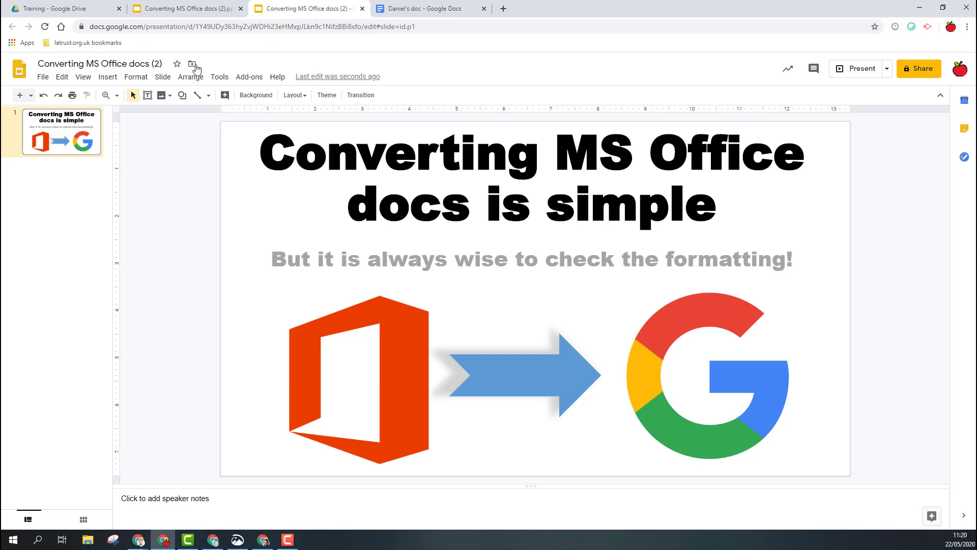
Back in the Training folder, remove the original .pptx file, leaving the Slides copy and Daniel's doc.
{"action": "left_click", "coordinate": [40, 11]}
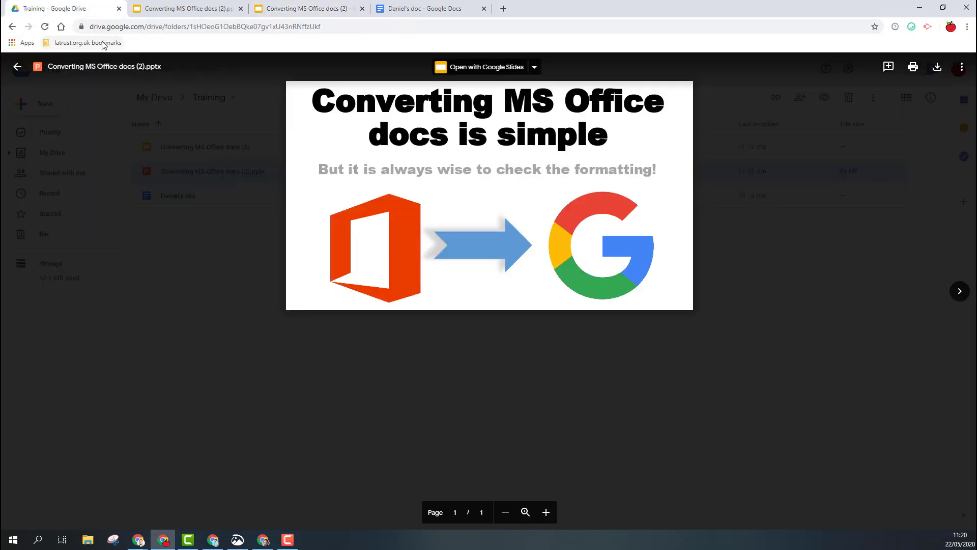
{"action": "left_click", "coordinate": [17, 67]}
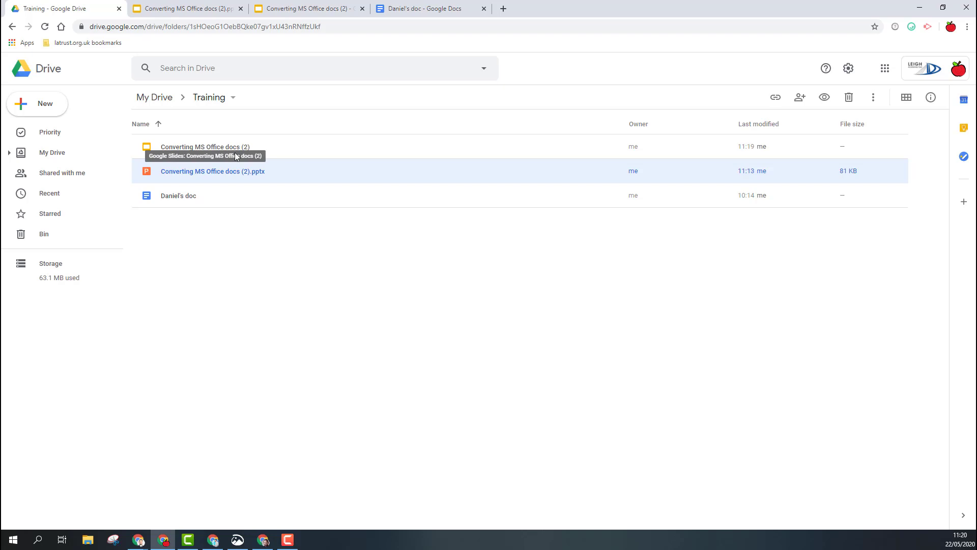
{"action": "left_click", "coordinate": [230, 241]}
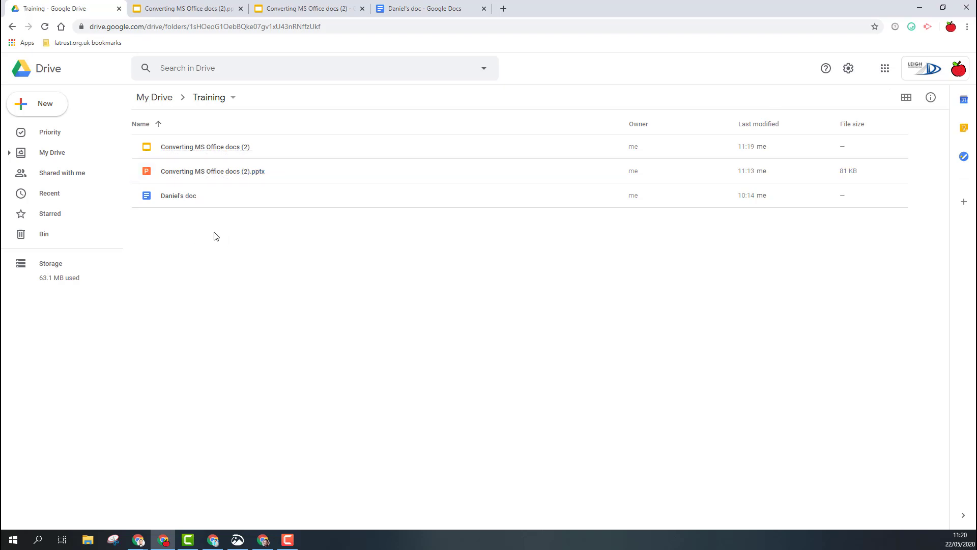
{"action": "left_click", "coordinate": [217, 174]}
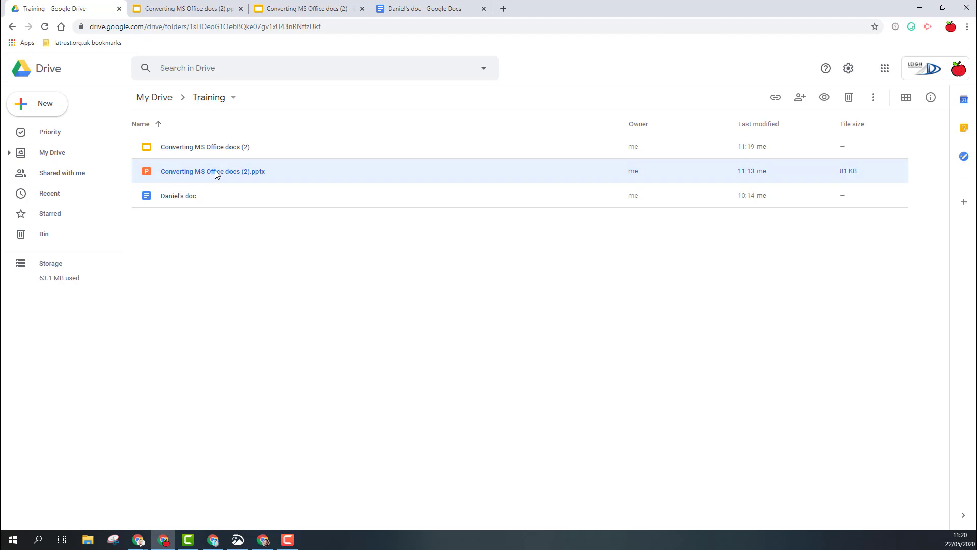
{"action": "right_click", "coordinate": [215, 170]}
{"action": "left_click", "coordinate": [258, 440]}
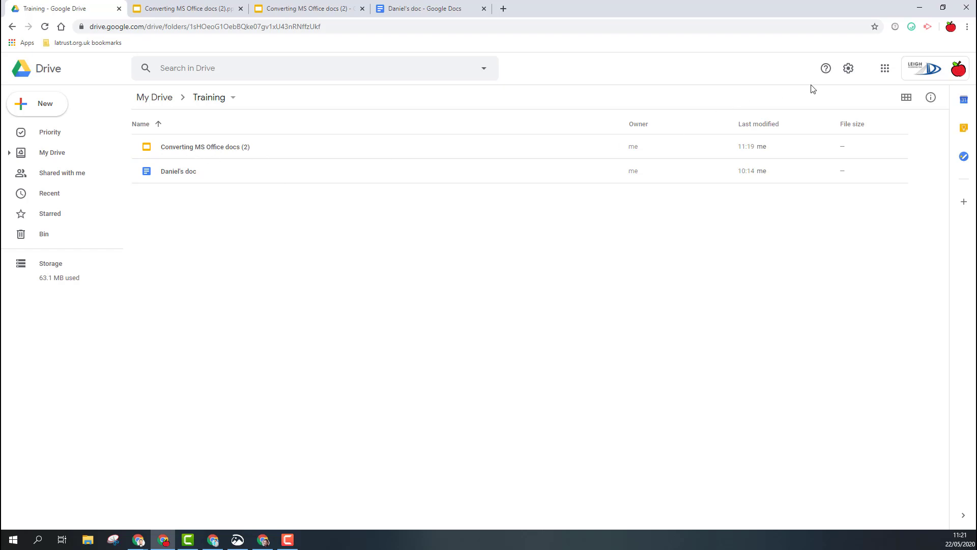
Enable 'Convert uploaded files to Google Docs editor format' in Drive settings and save.
{"action": "left_click", "coordinate": [849, 69]}
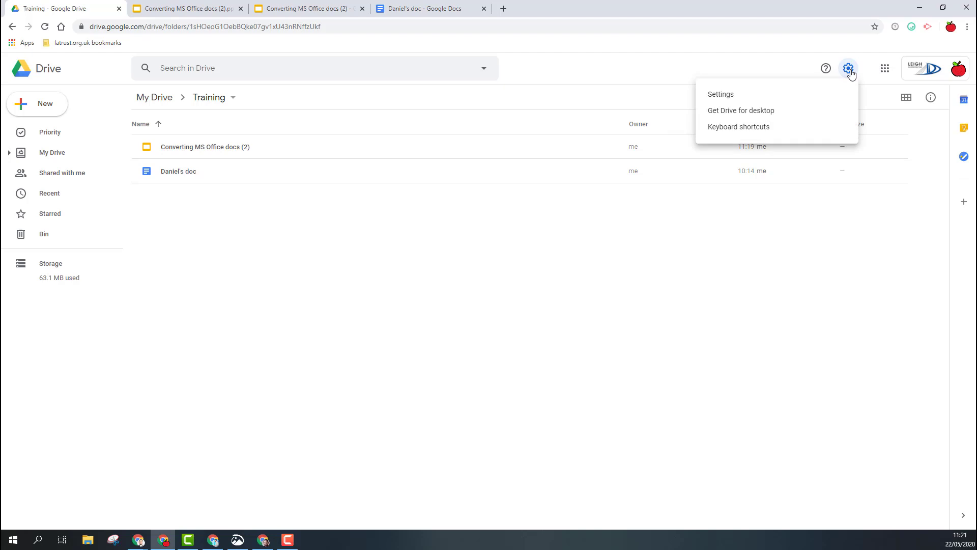
{"action": "left_click", "coordinate": [762, 100]}
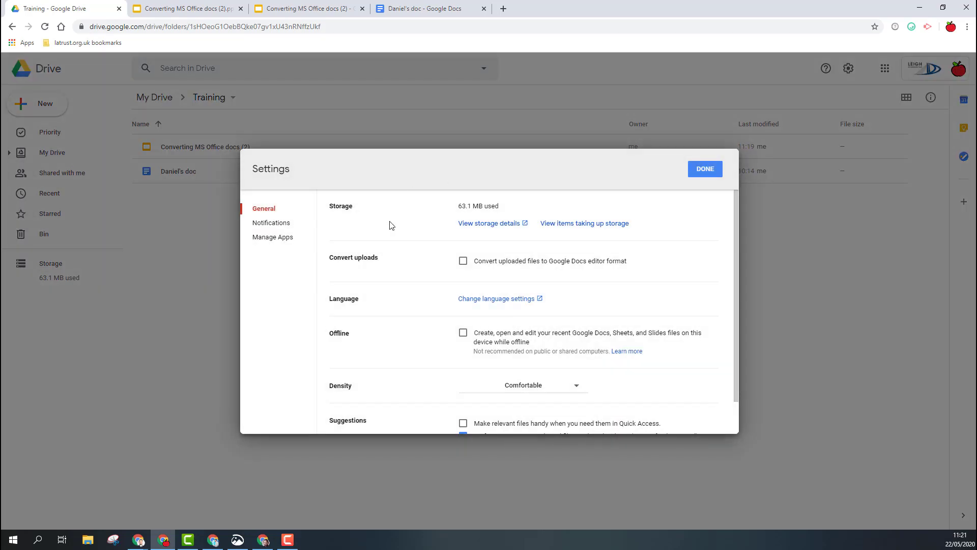
{"action": "left_click", "coordinate": [462, 260]}
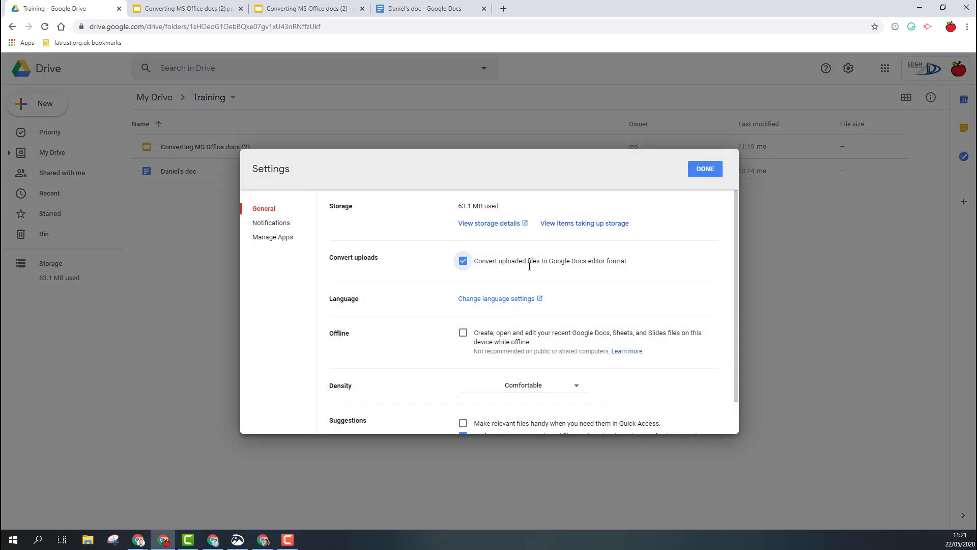
{"action": "left_click", "coordinate": [701, 175]}
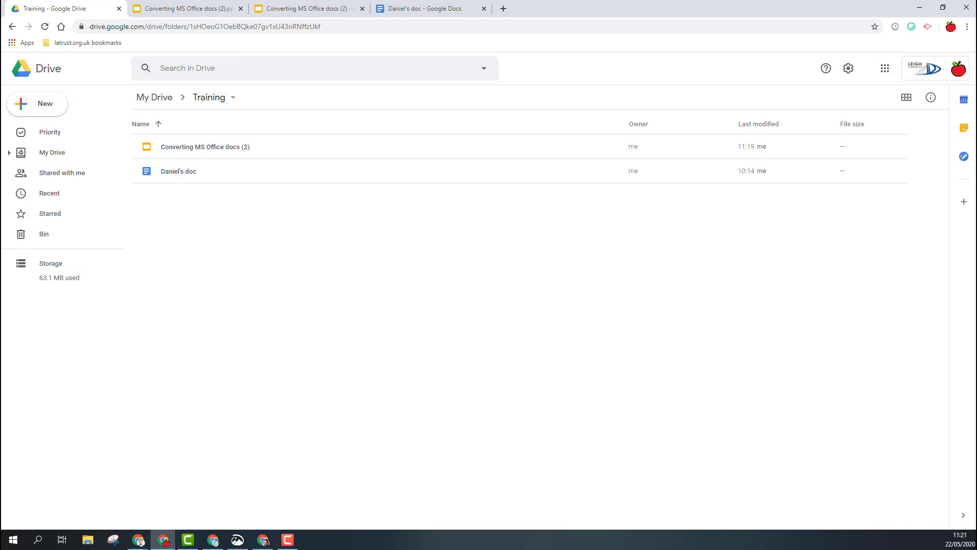
Drag the .pptx from the computer into Training so it uploads as a Google Slides file.
{"action": "left_click_drag", "start_coordinate": [162, 539], "coordinate": [364, 314]}
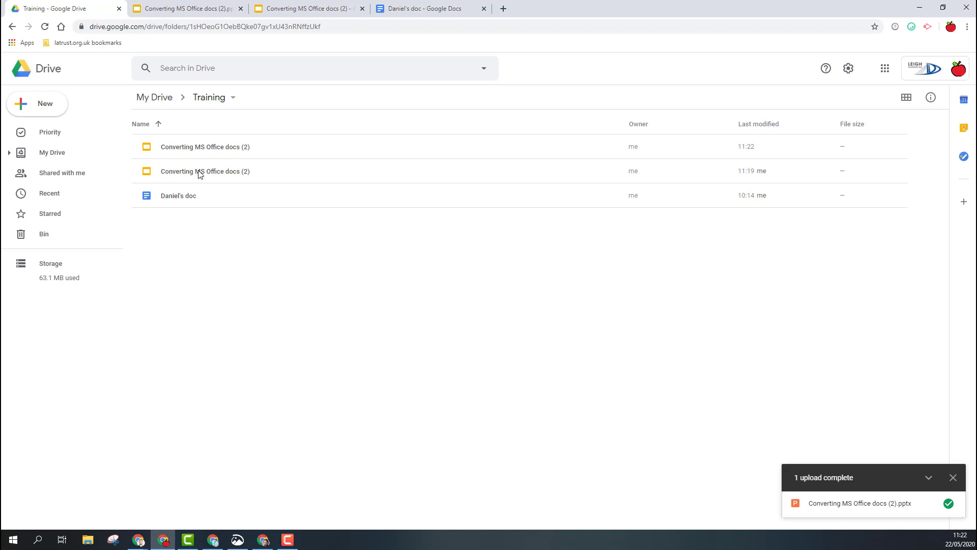
Download the older Google Slides file from Training as a PowerPoint .pptx.
{"action": "right_click", "coordinate": [199, 174]}
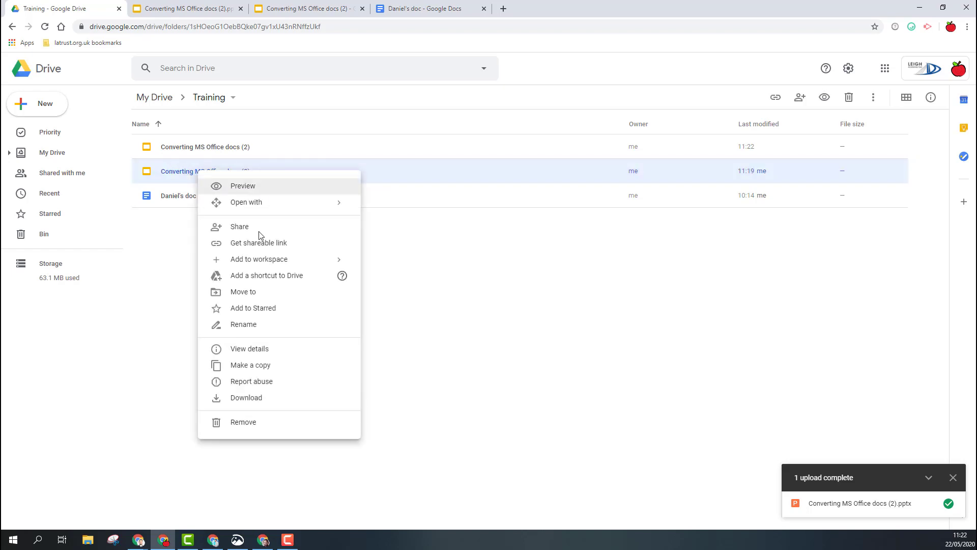
{"action": "left_click", "coordinate": [246, 398]}
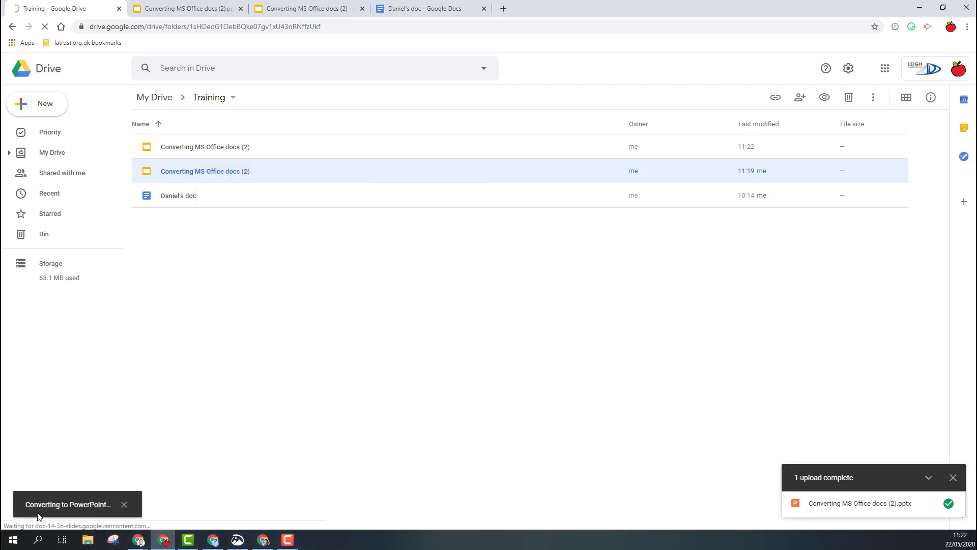